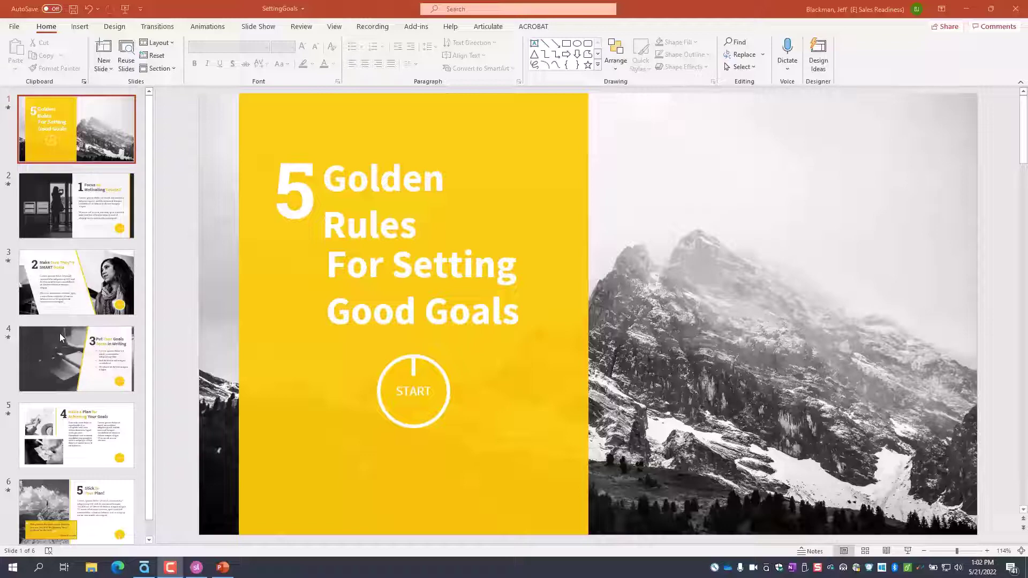
Present the Setting Goals deck from the beginning through slide 3, then end the slide show
{"action": "left_click", "coordinate": [258, 27]}
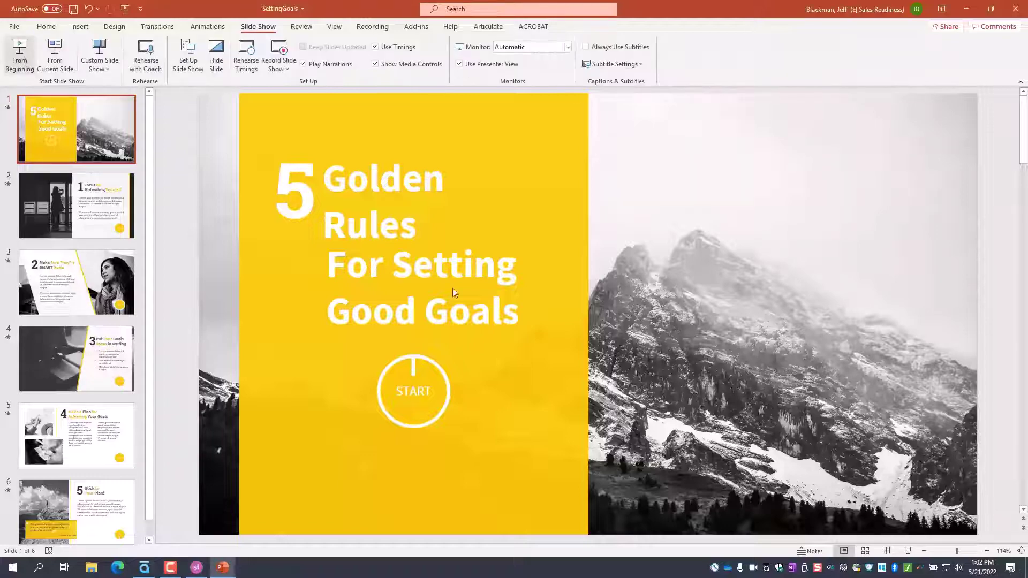
{"action": "key", "text": "alt+F5"}
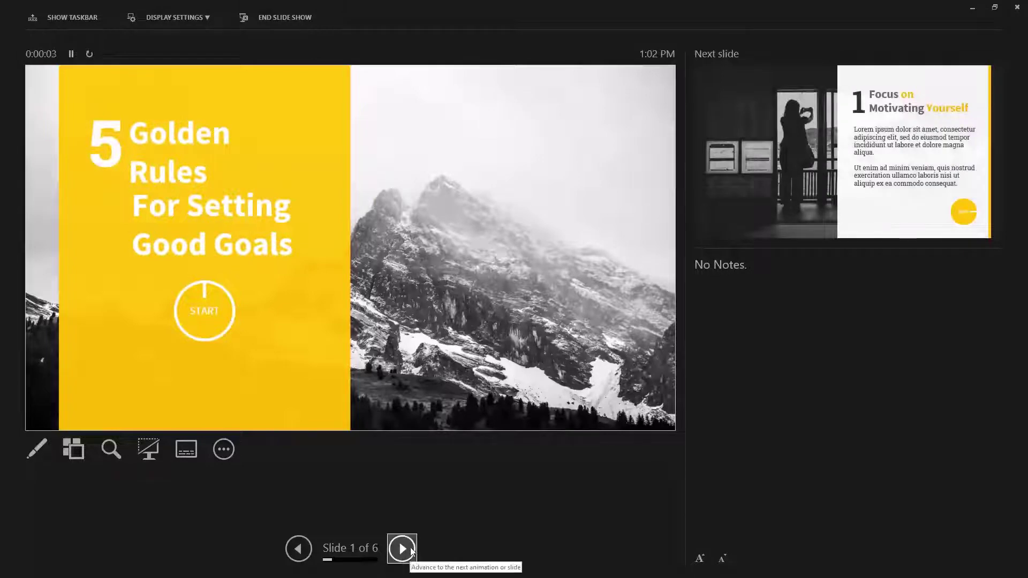
{"action": "left_click", "coordinate": [402, 551]}
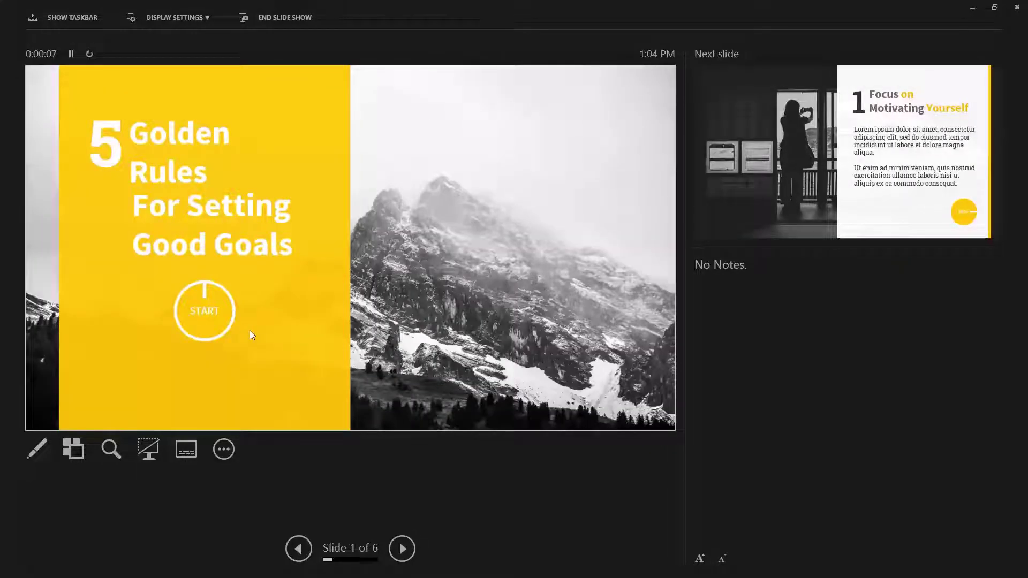
{"action": "left_click", "coordinate": [213, 315]}
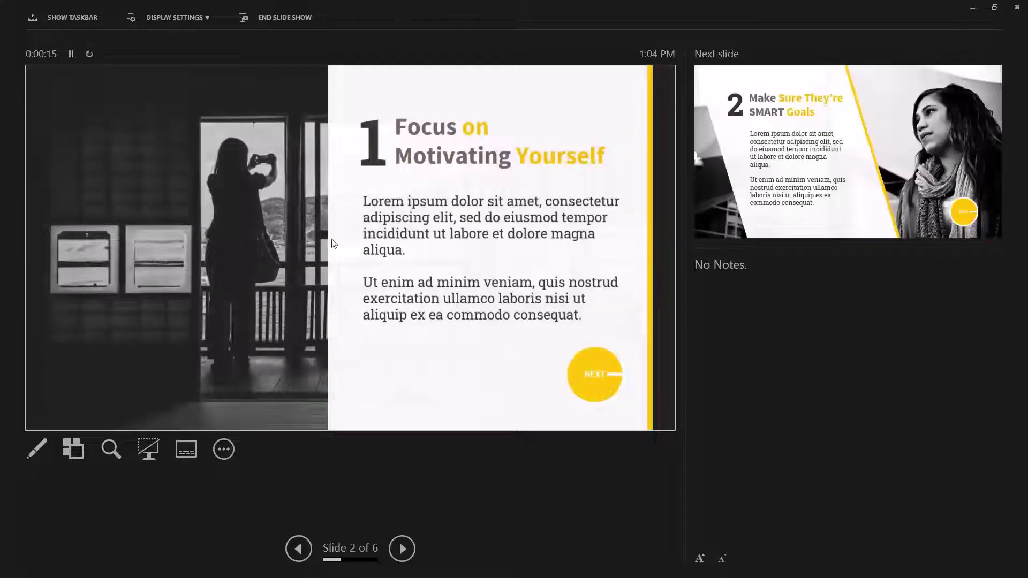
{"action": "left_click", "coordinate": [599, 375]}
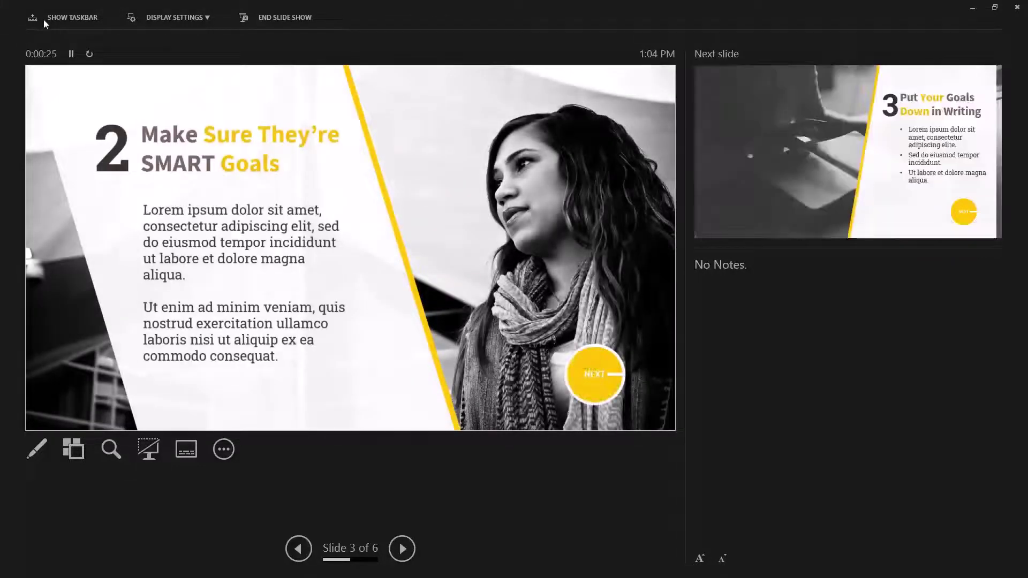
{"action": "left_click", "coordinate": [278, 19]}
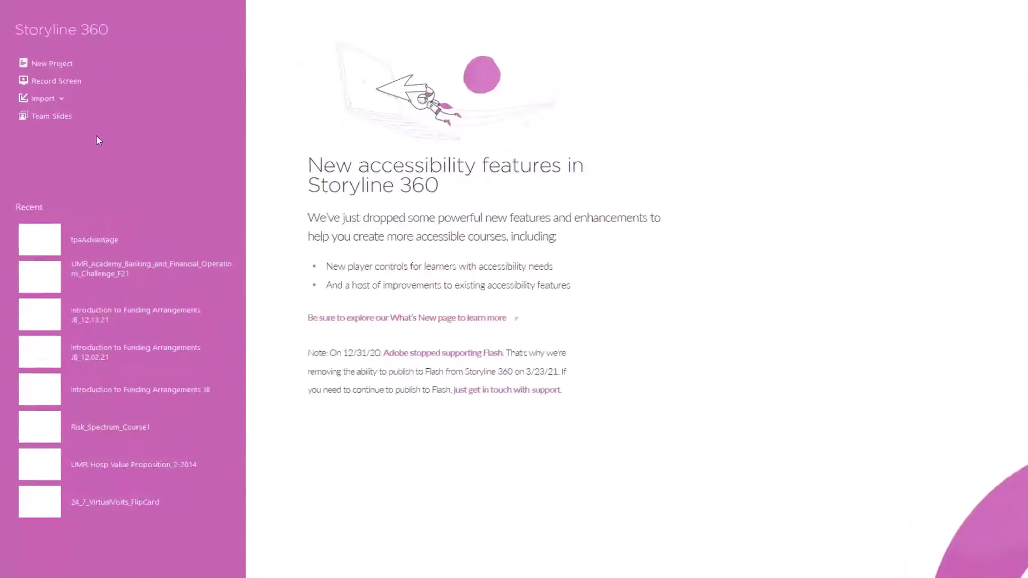
Import the PowerPoint file SettingGoals from the Desktop into Storyline
{"action": "left_click", "coordinate": [62, 99]}
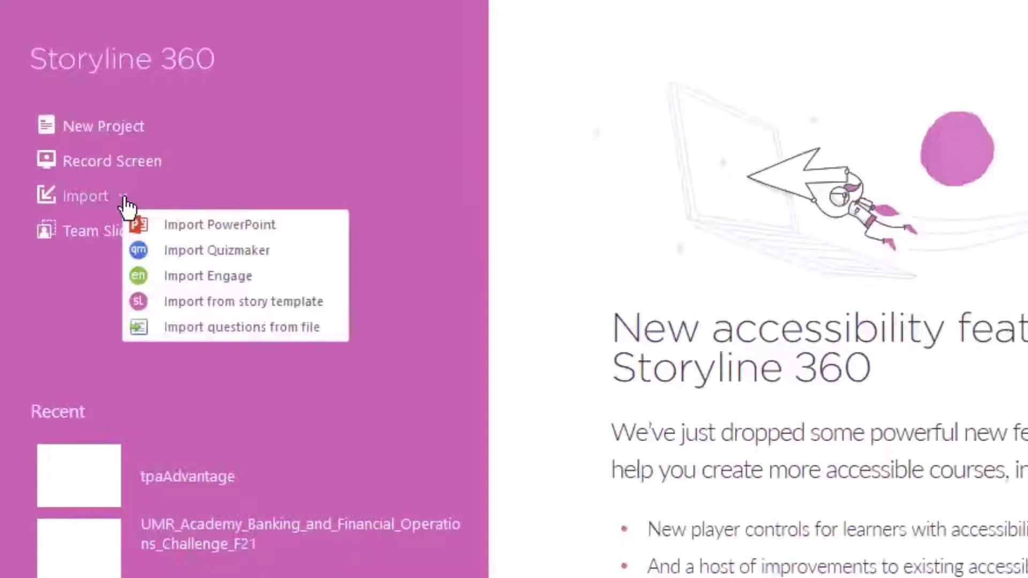
{"action": "left_click", "coordinate": [239, 223]}
{"action": "left_click", "coordinate": [273, 298]}
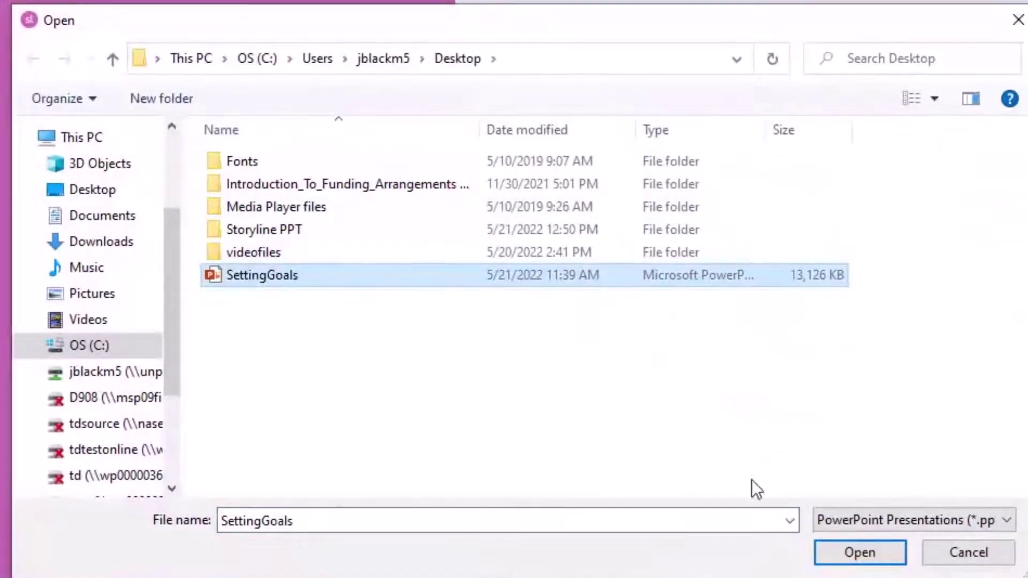
{"action": "left_click", "coordinate": [841, 558]}
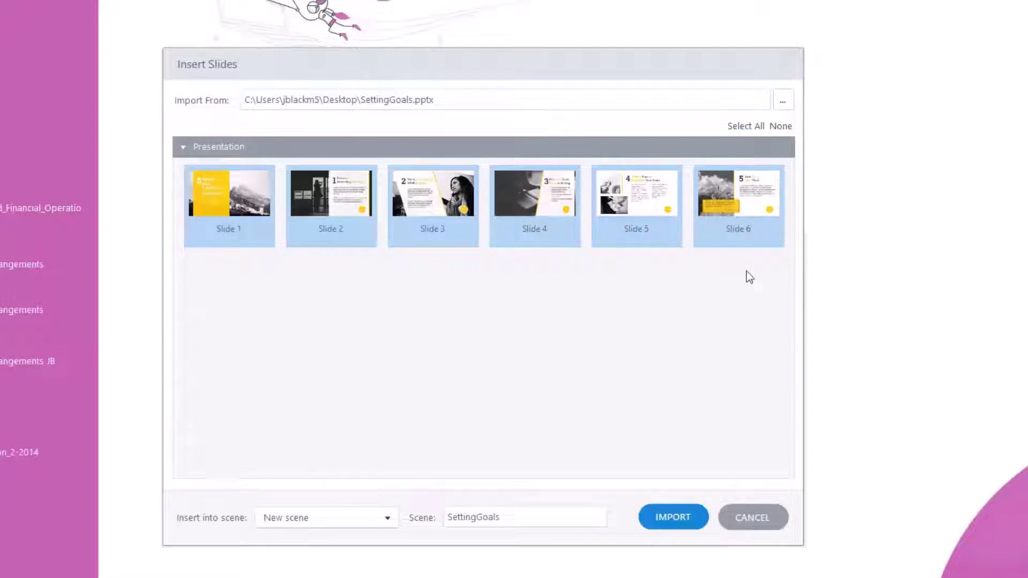
Uncheck slides 6, 5 and 4, then re-check them so all six slides are selected
{"action": "left_click", "coordinate": [749, 203]}
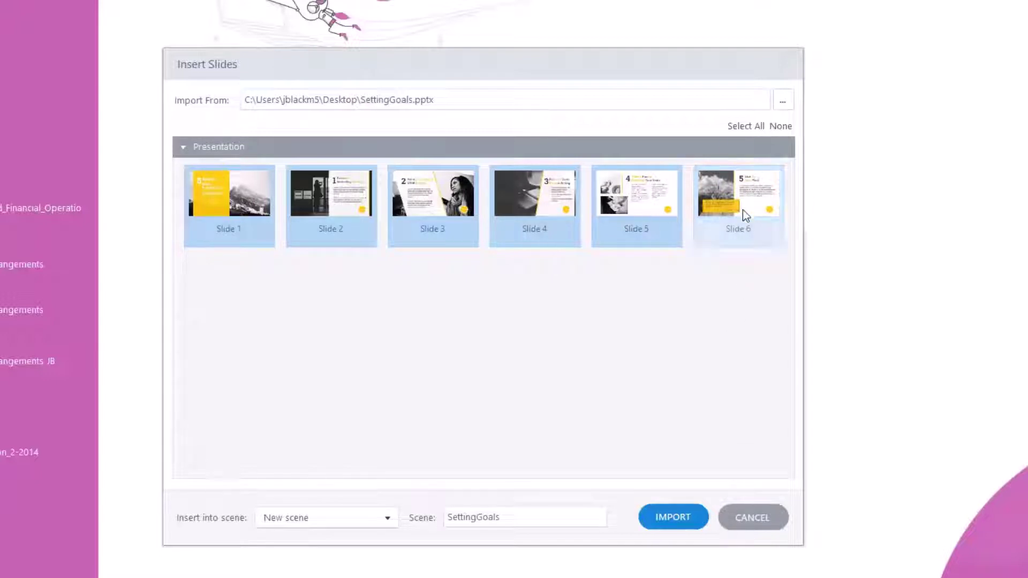
{"action": "left_click", "coordinate": [627, 217]}
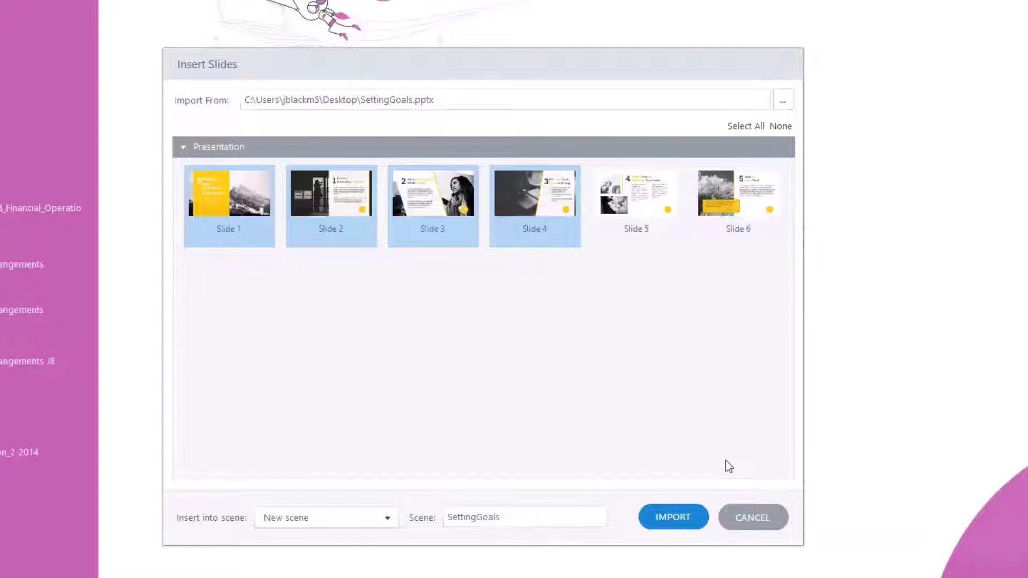
{"action": "left_click", "coordinate": [525, 189]}
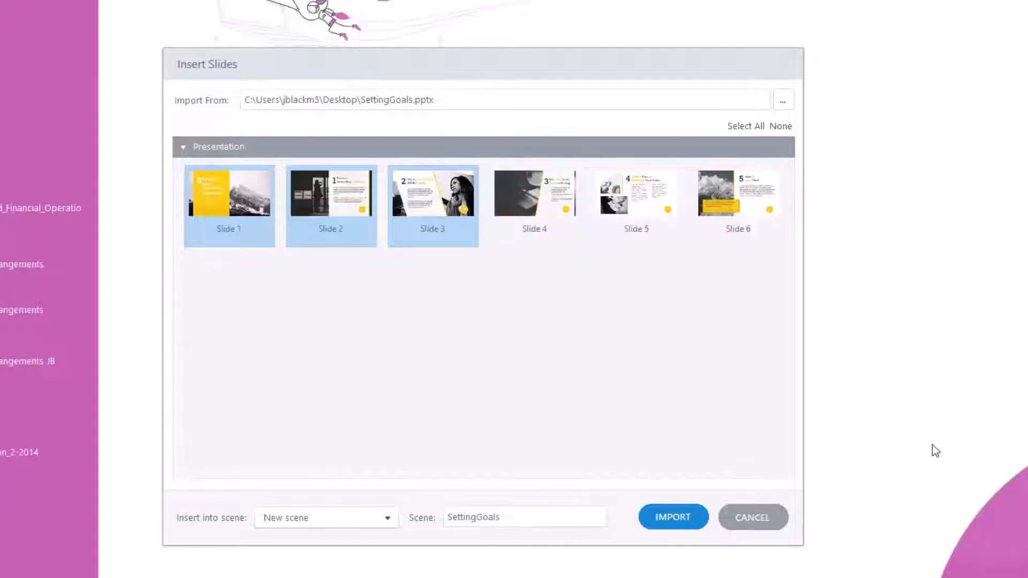
{"action": "left_click", "coordinate": [515, 200]}
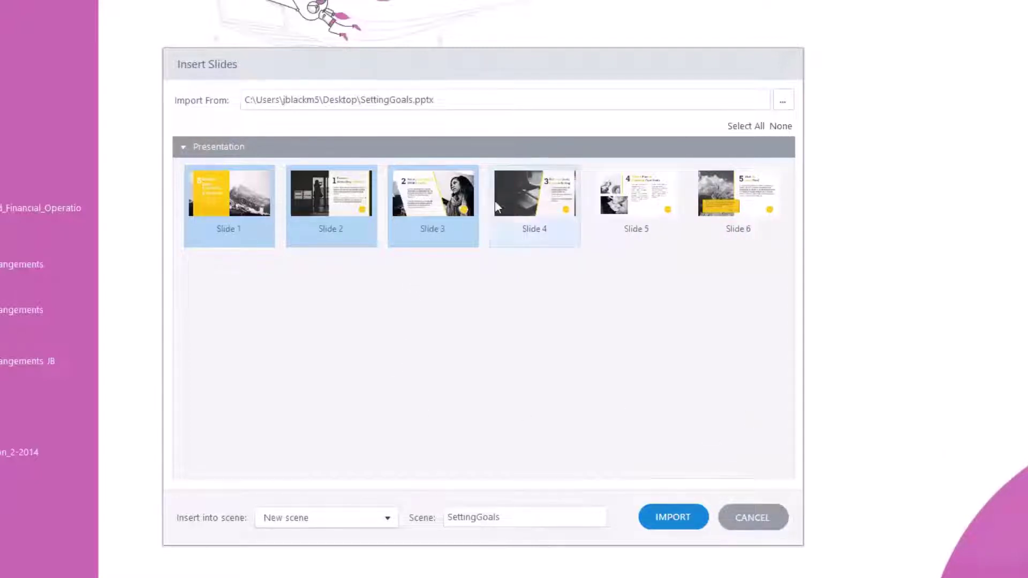
{"action": "left_click", "coordinate": [660, 201]}
{"action": "left_click", "coordinate": [697, 205]}
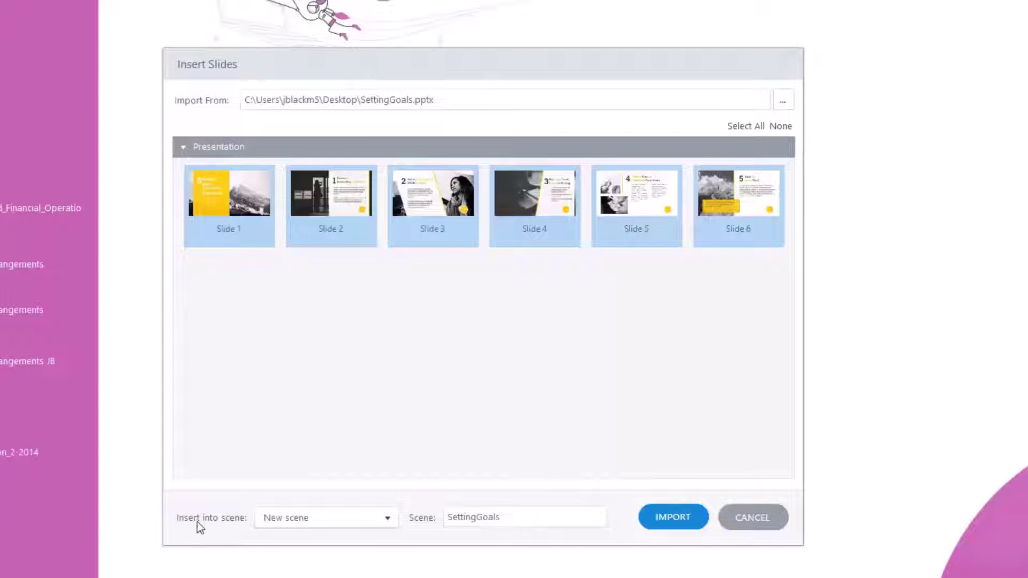
Keep the destination as a new scene named SettingGoals and import the slides
{"action": "left_click", "coordinate": [386, 517]}
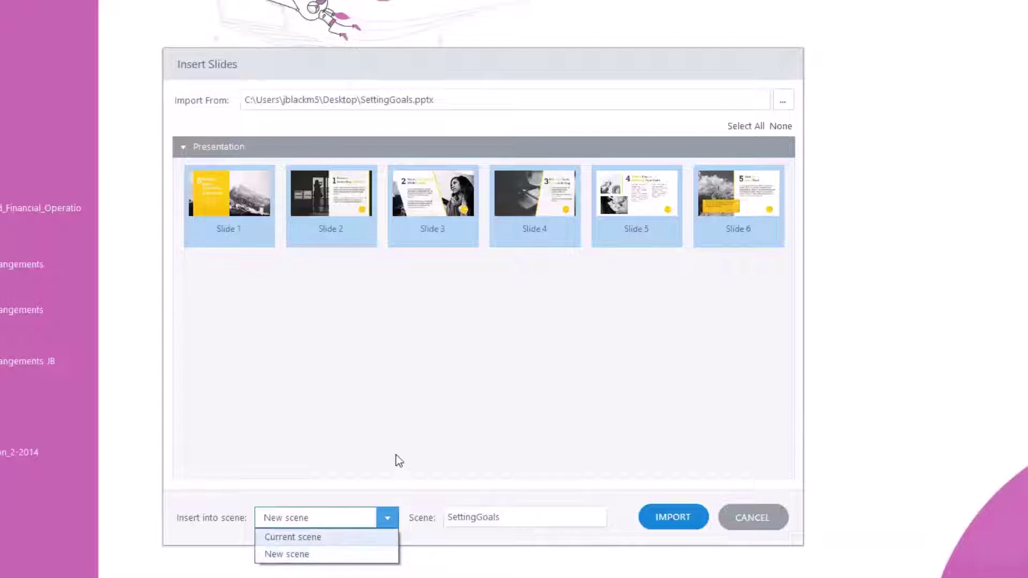
{"action": "left_click", "coordinate": [425, 493]}
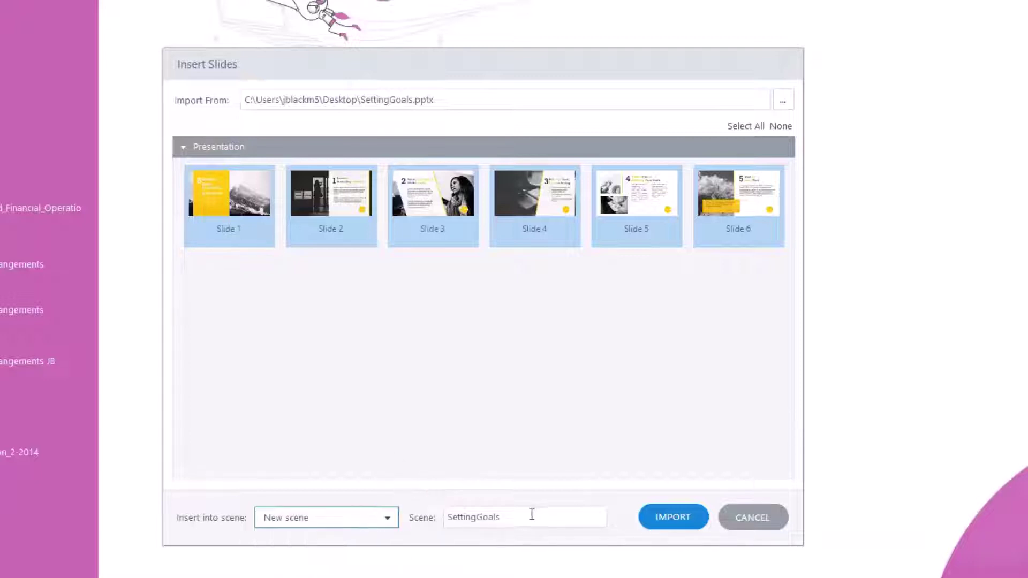
{"action": "left_click_drag", "start_coordinate": [532, 514], "coordinate": [392, 528]}
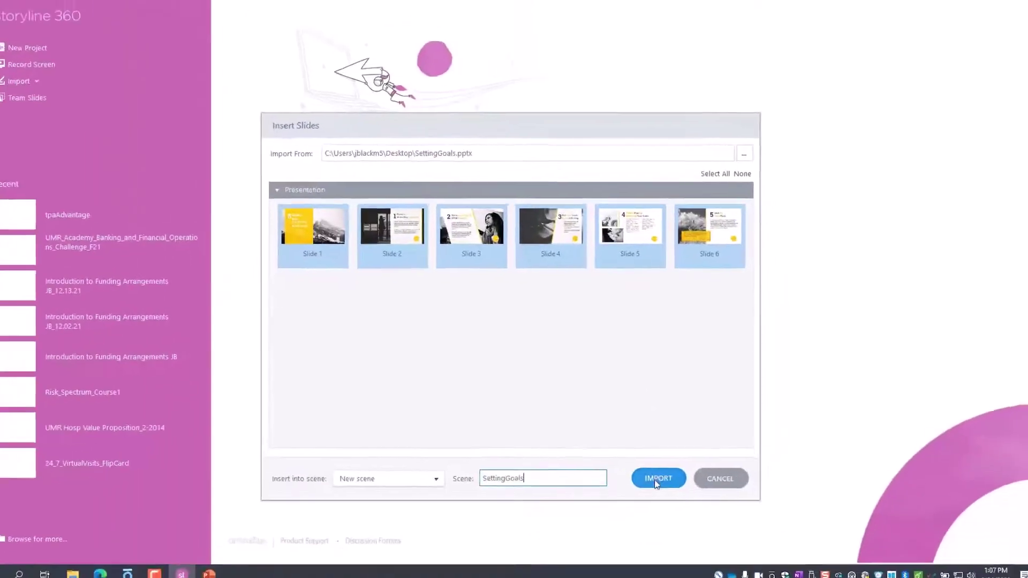
{"action": "left_click", "coordinate": [668, 523]}
{"action": "left_click", "coordinate": [653, 475]}
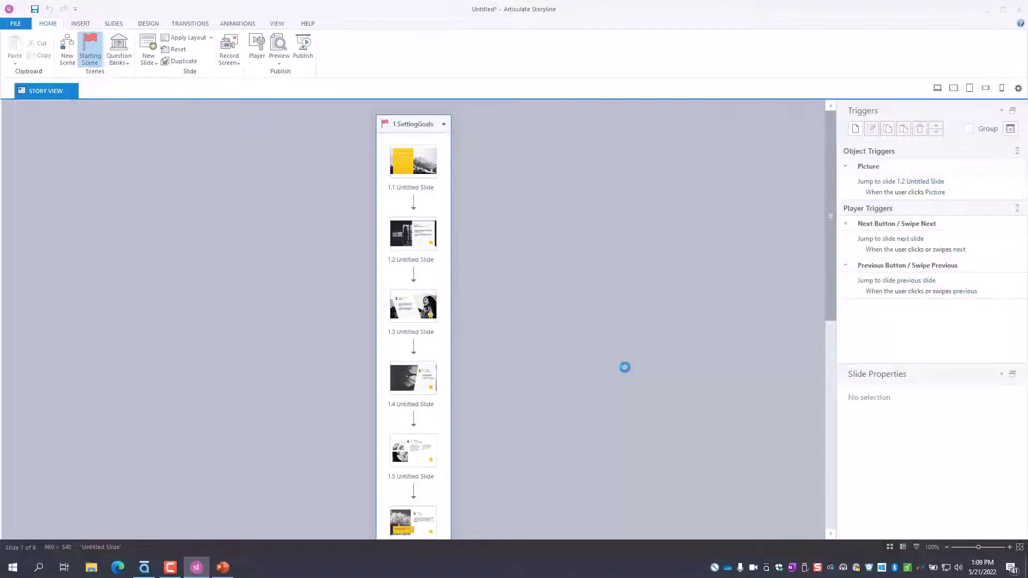
Open slide 1.1 and inspect its subtitle, Golden Rules title, mountain picture and yellow panel
{"action": "double_click", "coordinate": [412, 164]}
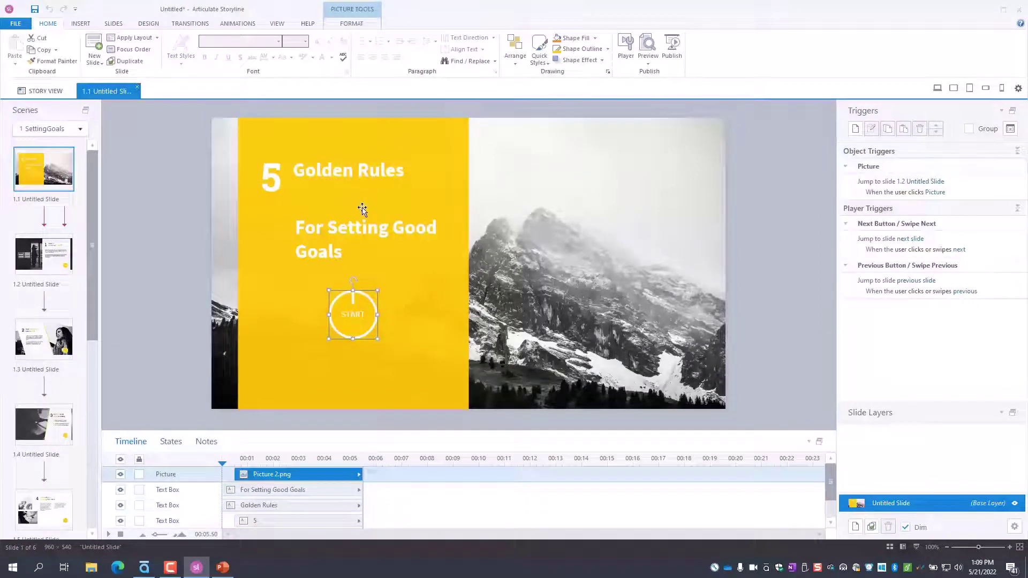
{"action": "left_click", "coordinate": [399, 218]}
{"action": "left_click", "coordinate": [398, 170]}
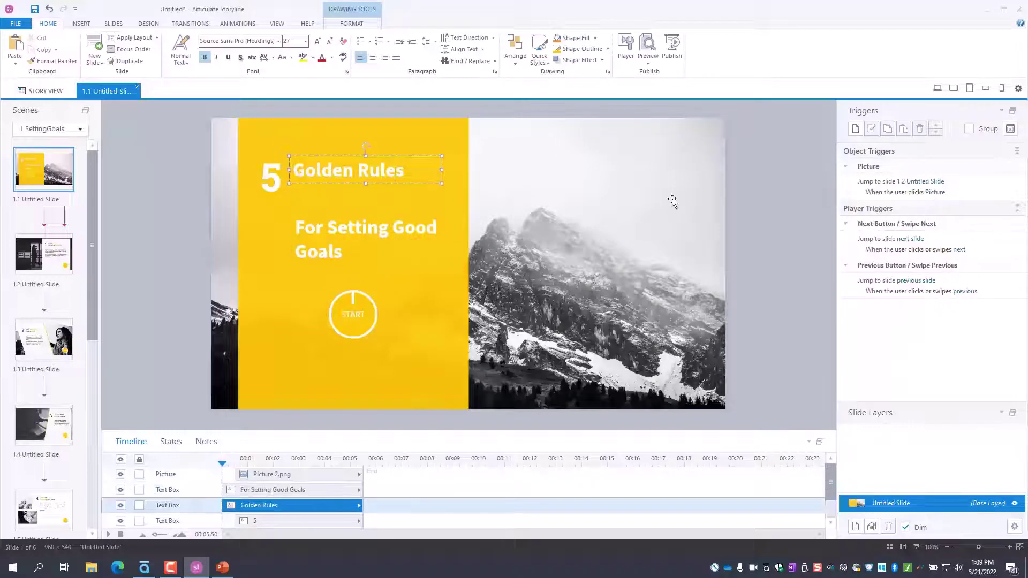
{"action": "left_click", "coordinate": [720, 231]}
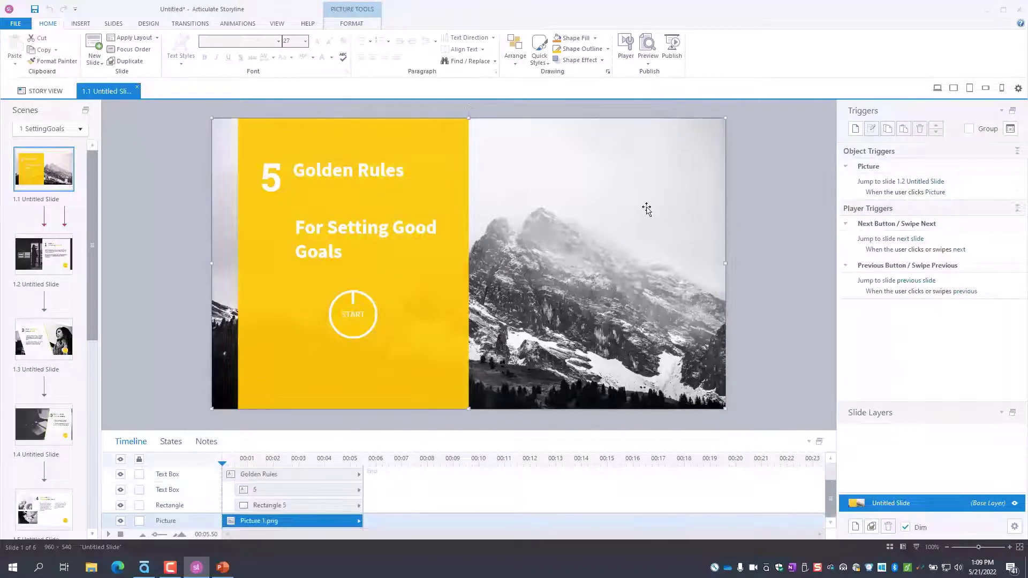
{"action": "left_click", "coordinate": [322, 337]}
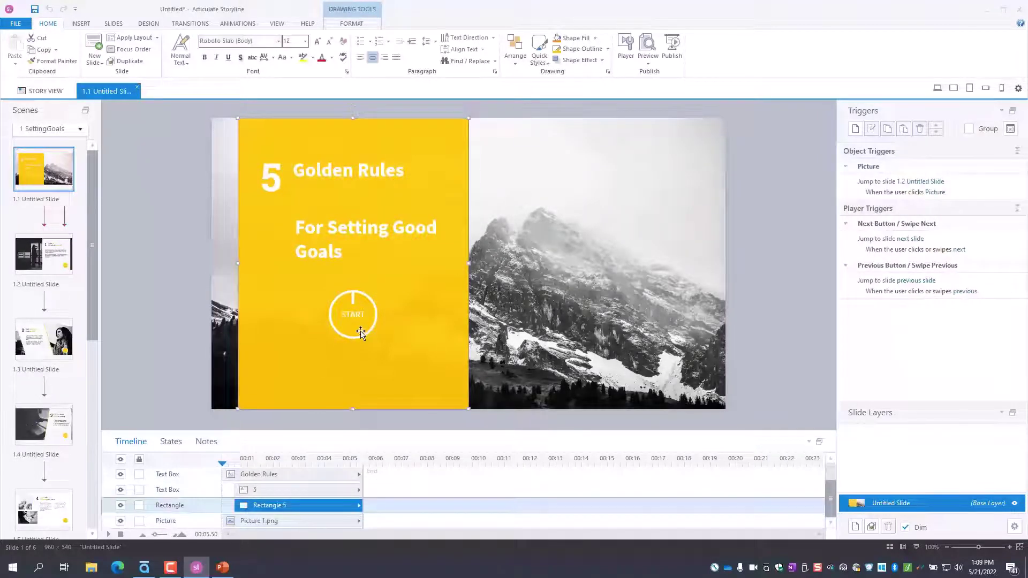
{"action": "left_click", "coordinate": [797, 262]}
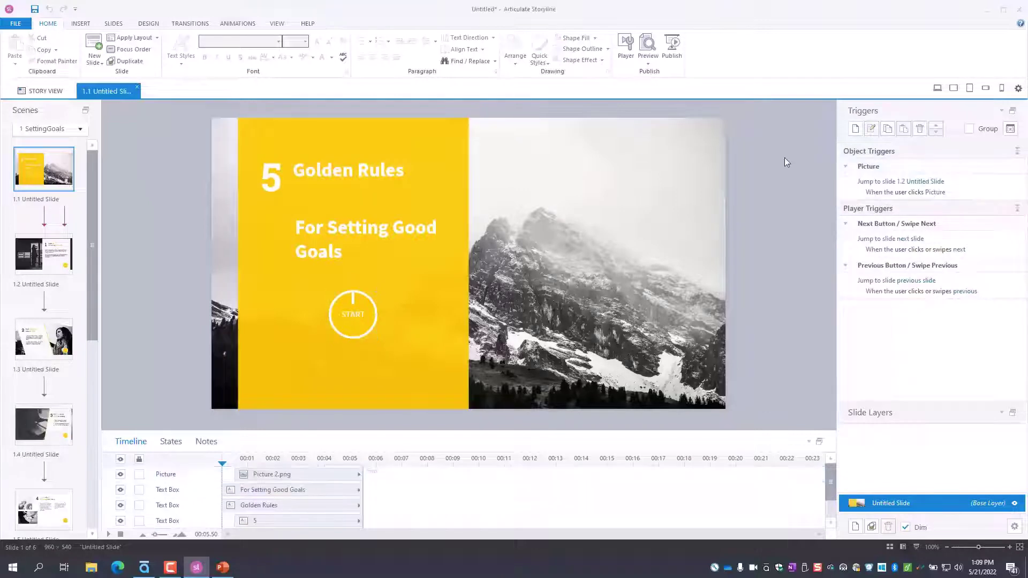
Replace the body text on slide 1.2 with new typed text starting 'An'
{"action": "left_click", "coordinate": [33, 248]}
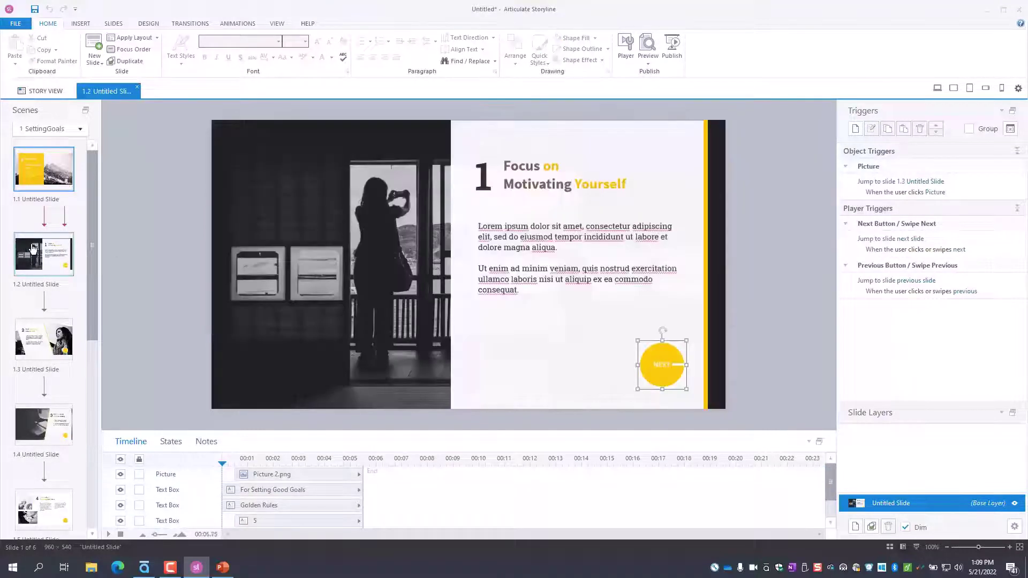
{"action": "left_click", "coordinate": [532, 225]}
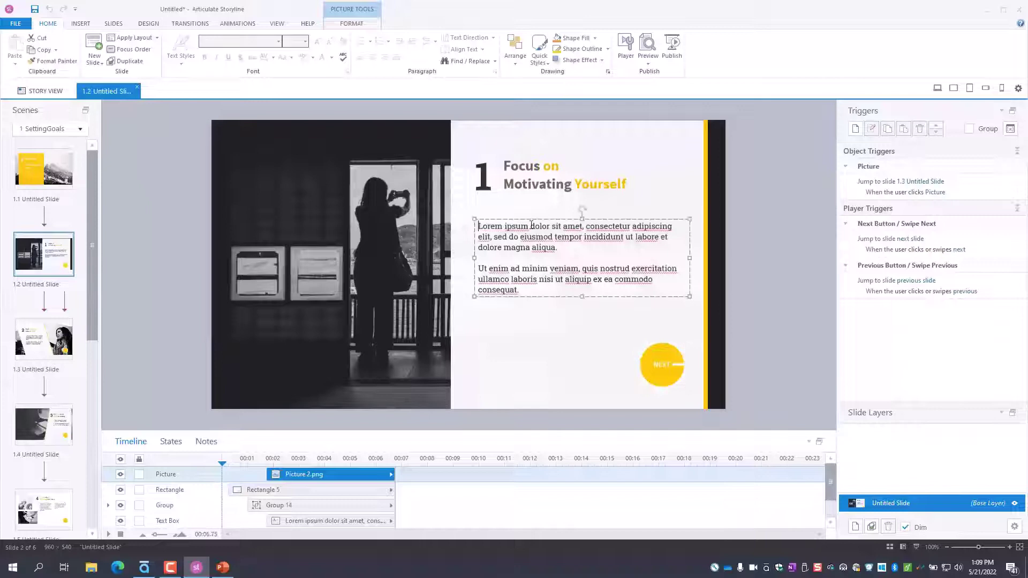
{"action": "mouse_move", "coordinate": [530, 293]}
{"action": "left_mouse_down"}
{"action": "mouse_move", "coordinate": [469, 249]}
{"action": "mouse_move", "coordinate": [478, 211]}
{"action": "left_mouse_up"}
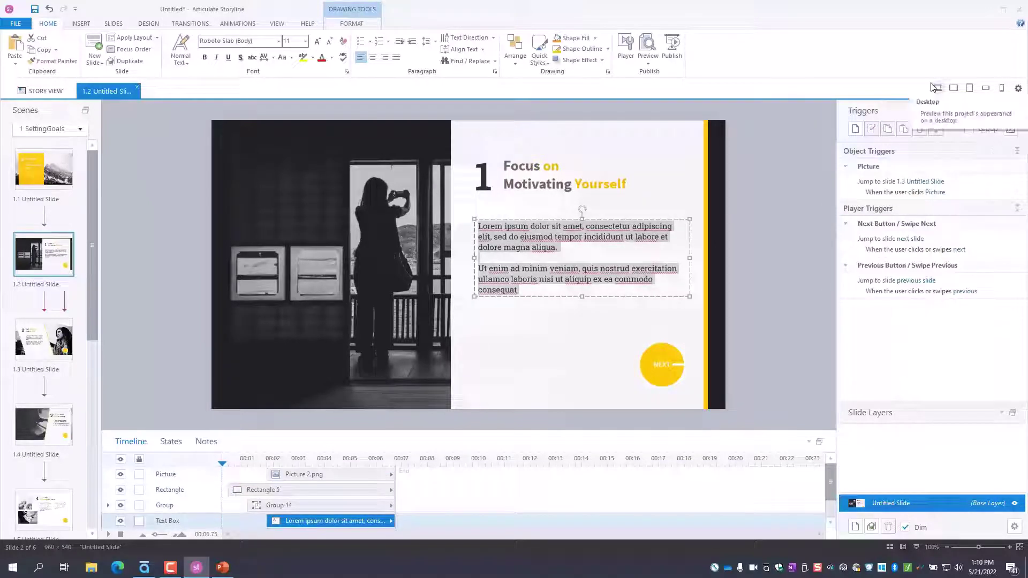
{"action": "type", "text": "An"}
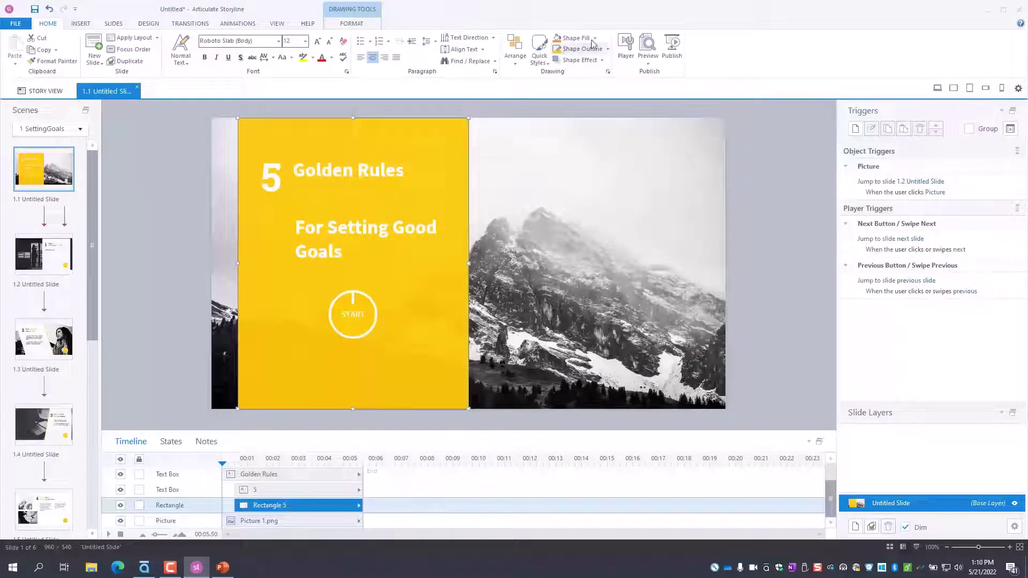
Fill the yellow title panel on slide 1.1 with green
{"action": "left_click", "coordinate": [594, 39]}
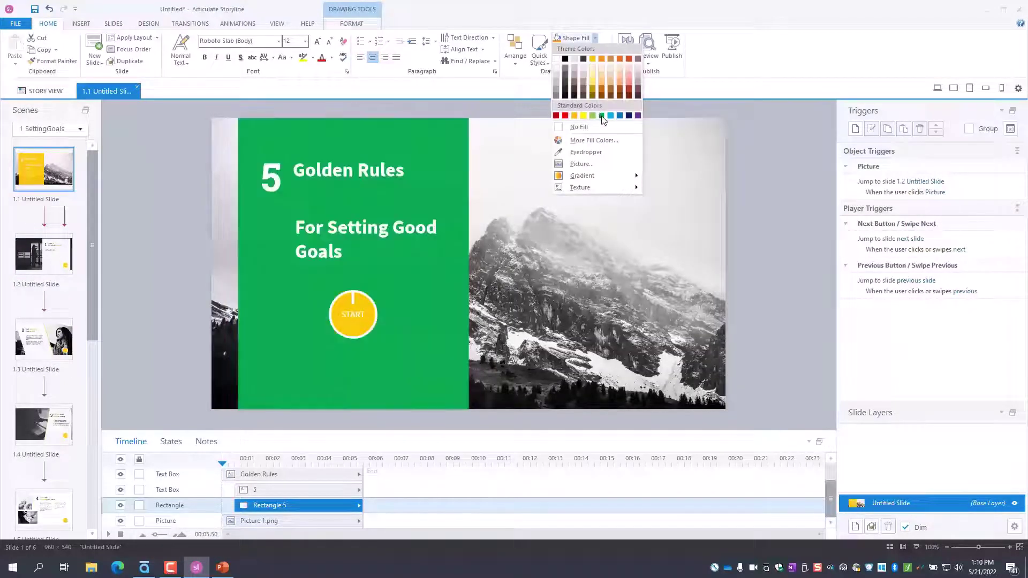
{"action": "left_click", "coordinate": [602, 116]}
{"action": "left_click", "coordinate": [769, 422]}
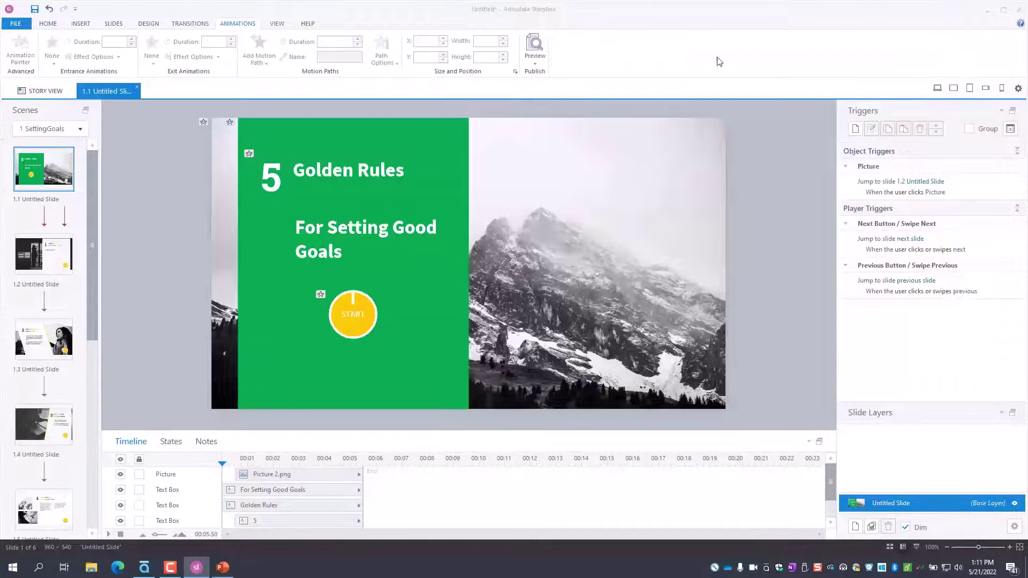
{"action": "left_click", "coordinate": [535, 64]}
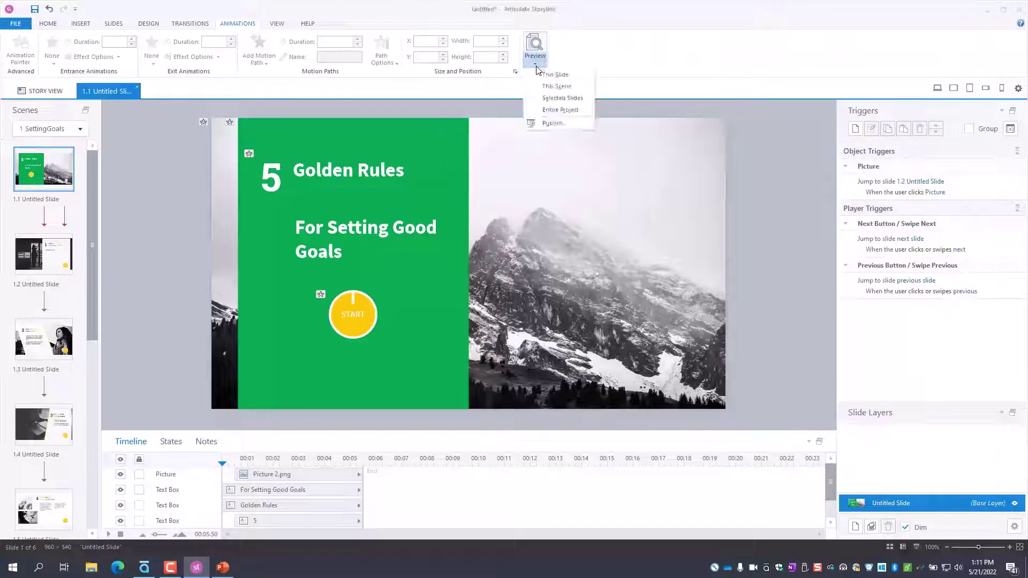
{"action": "left_click", "coordinate": [554, 75]}
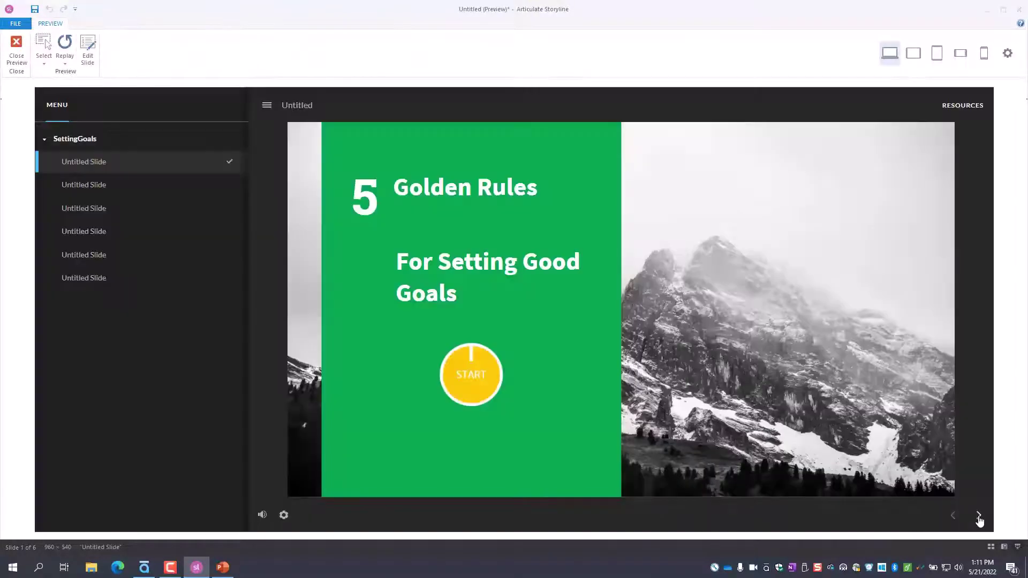
{"action": "left_click", "coordinate": [978, 516]}
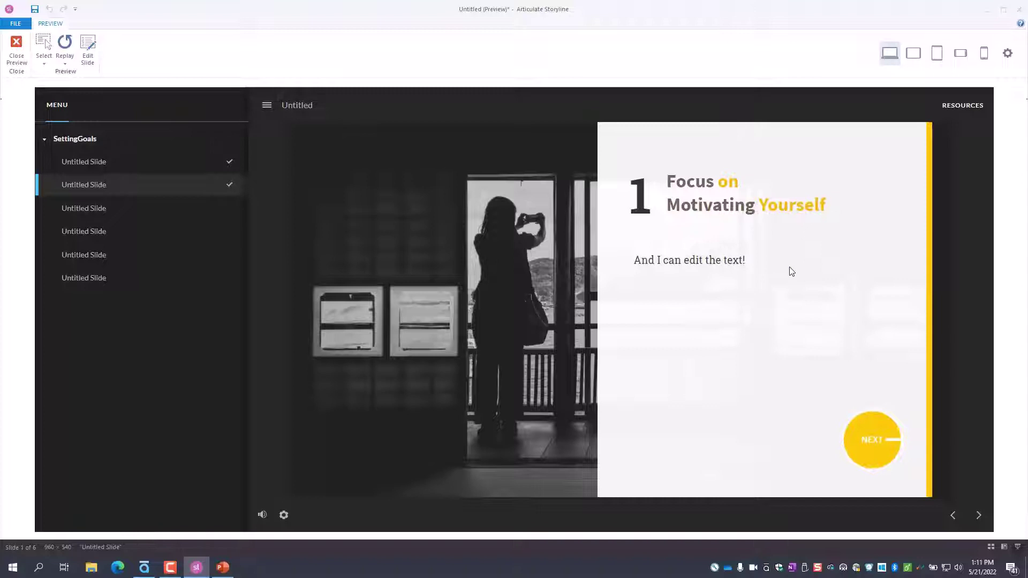
{"action": "left_click", "coordinate": [872, 443]}
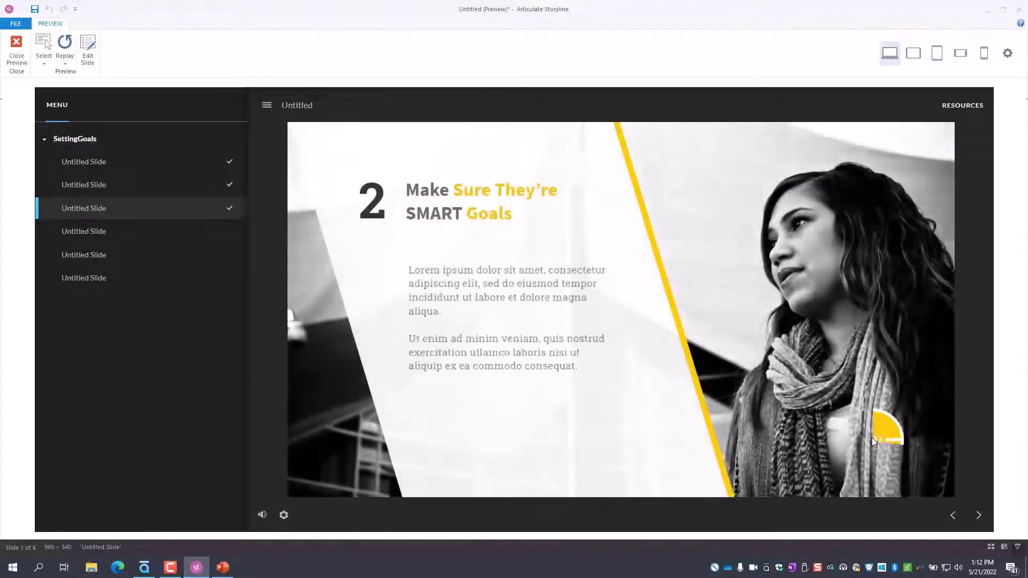
{"action": "left_click", "coordinate": [16, 48]}
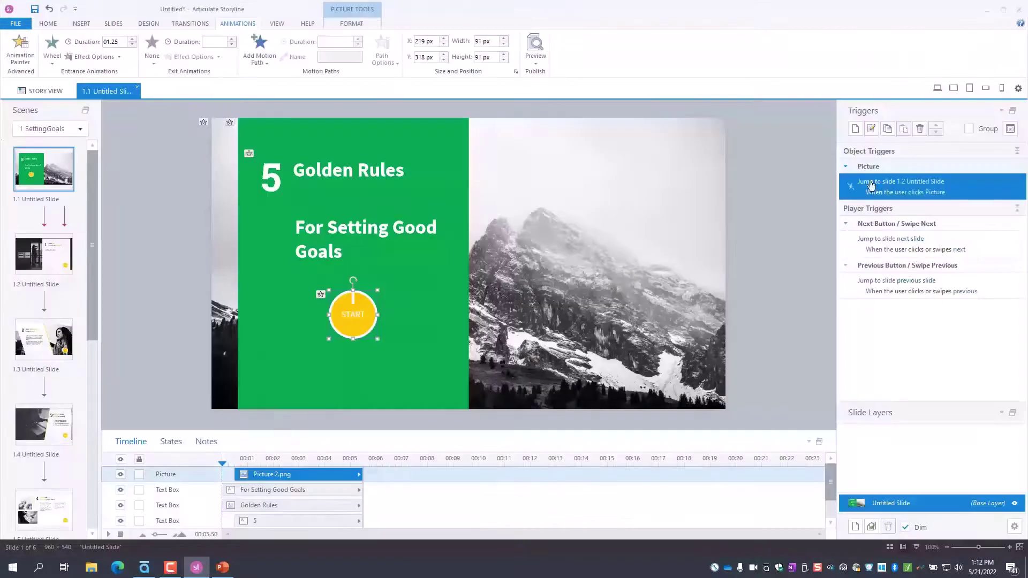